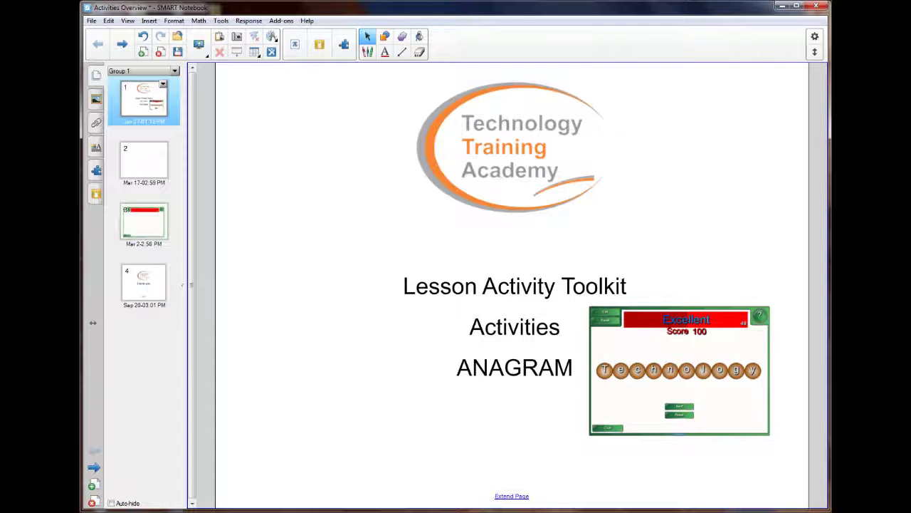
- Go from the title page to blank page 2 of the Activities Overview file
left_click(144, 159)
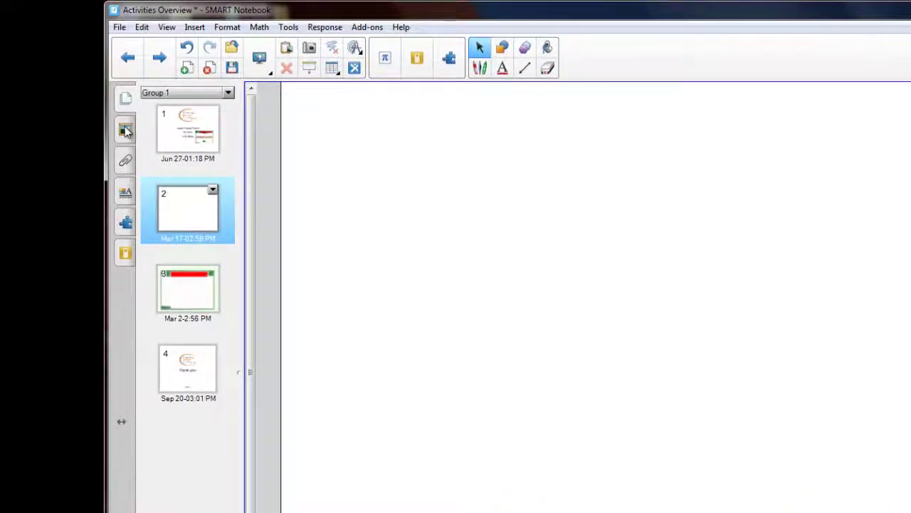
- Show the Lesson Activity Toolkit 2.0 Activities > Anagram folder in the Gallery
left_click(126, 131)
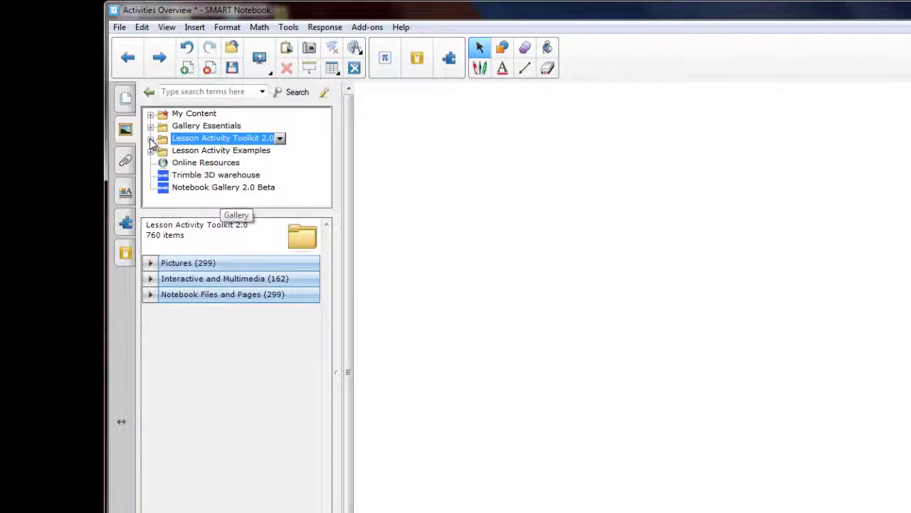
left_click(151, 139)
left_click(168, 129)
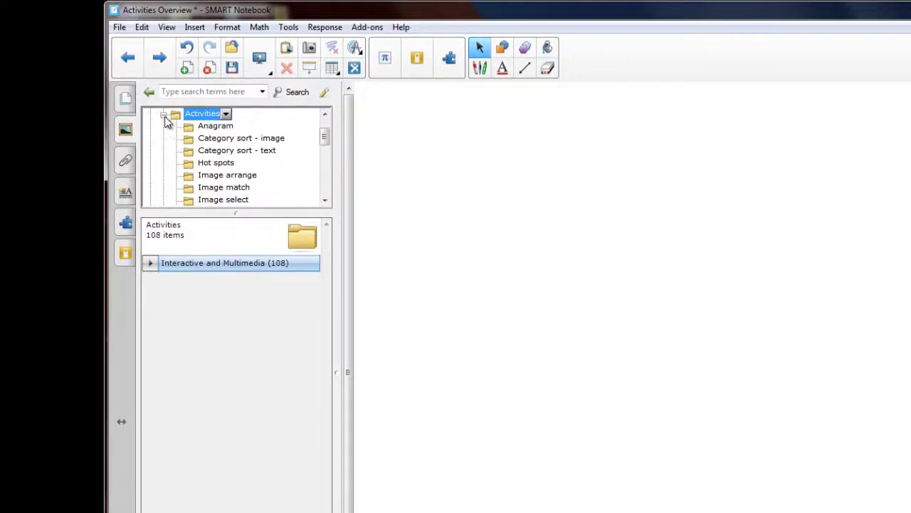
left_click(195, 129)
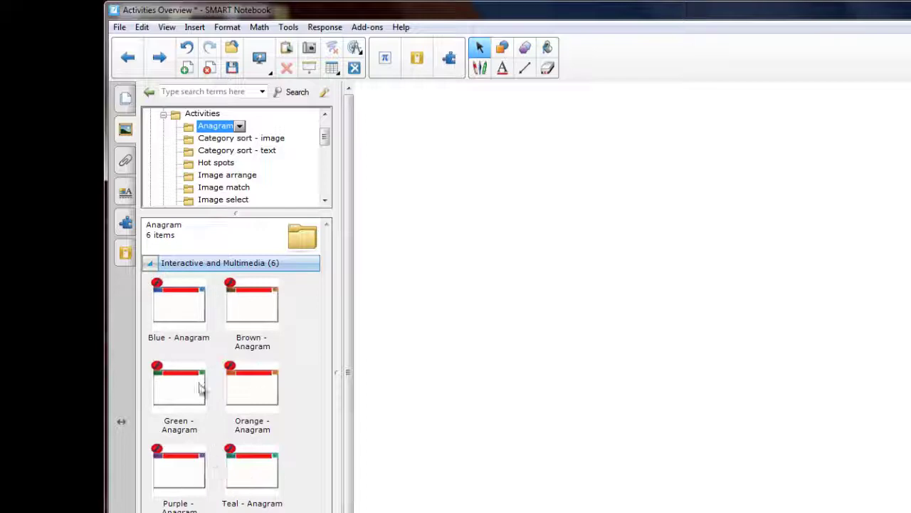
- Insert an Anagram template onto page 2 and deselect it, leaving the game at score 100
double_click(186, 306)
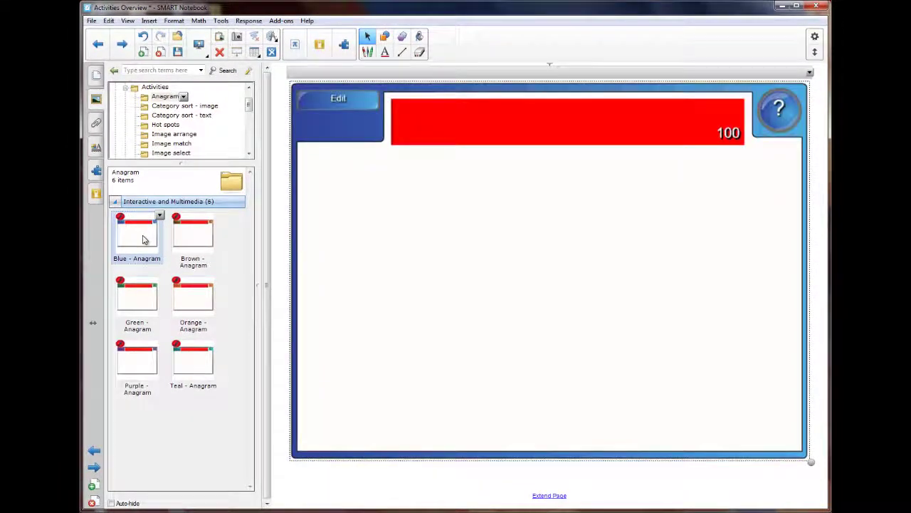
left_click(317, 307)
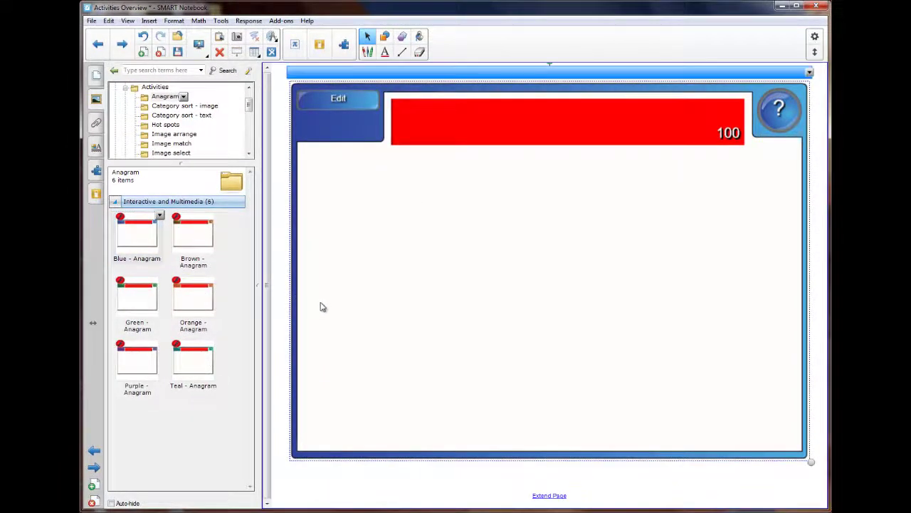
left_click(279, 272)
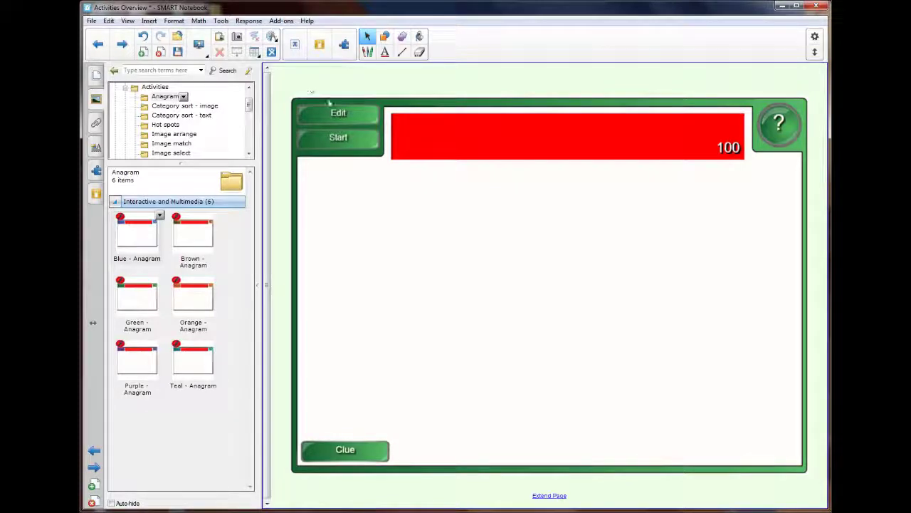
- In the anagram's word setup, replace Anagram 1's word Water with Atom
left_click(339, 113)
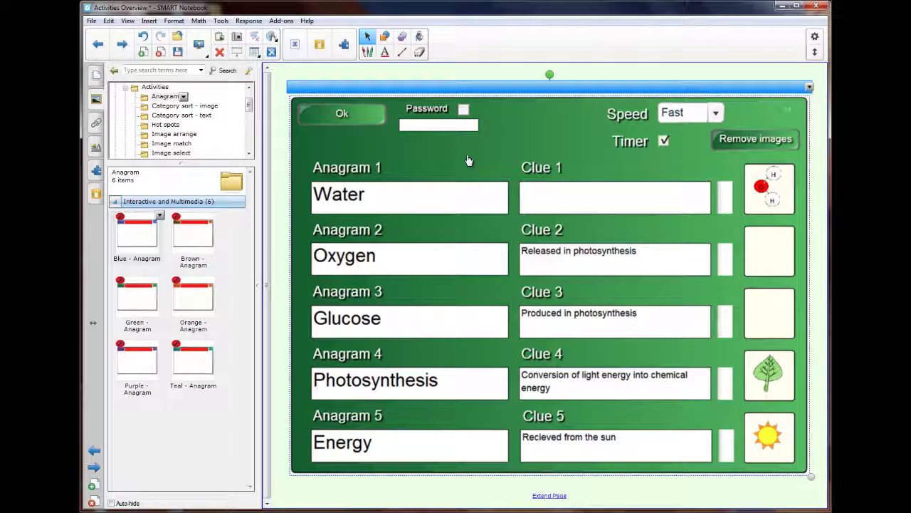
left_click(368, 198)
double_click(368, 197)
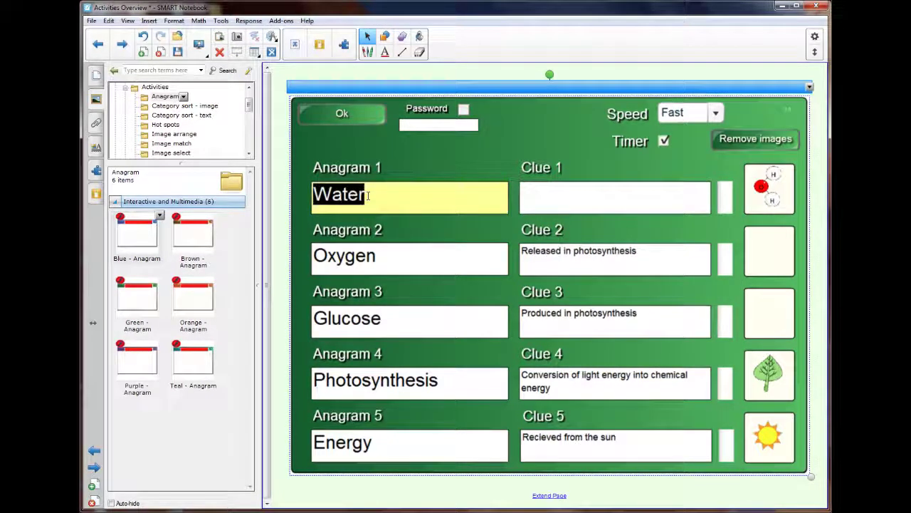
left_click_drag(375, 196, 311, 200)
type("Bread")
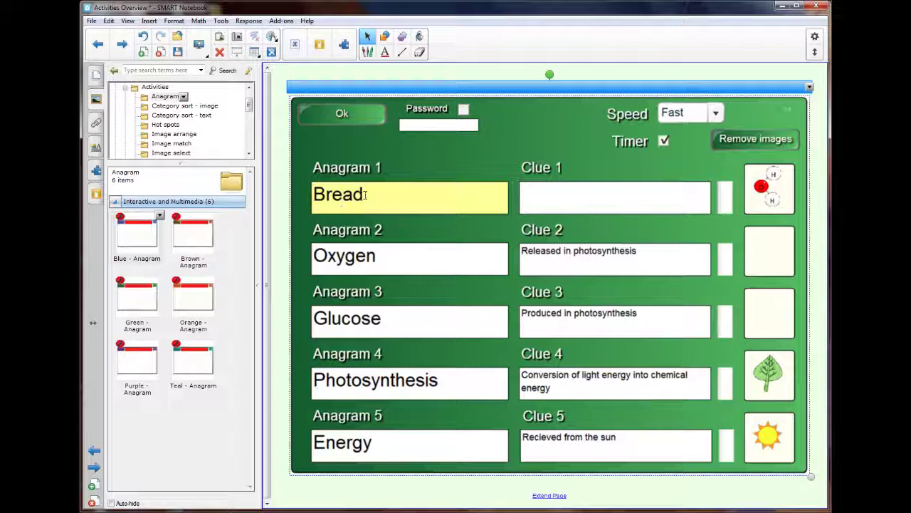
left_click_drag(365, 195, 304, 201)
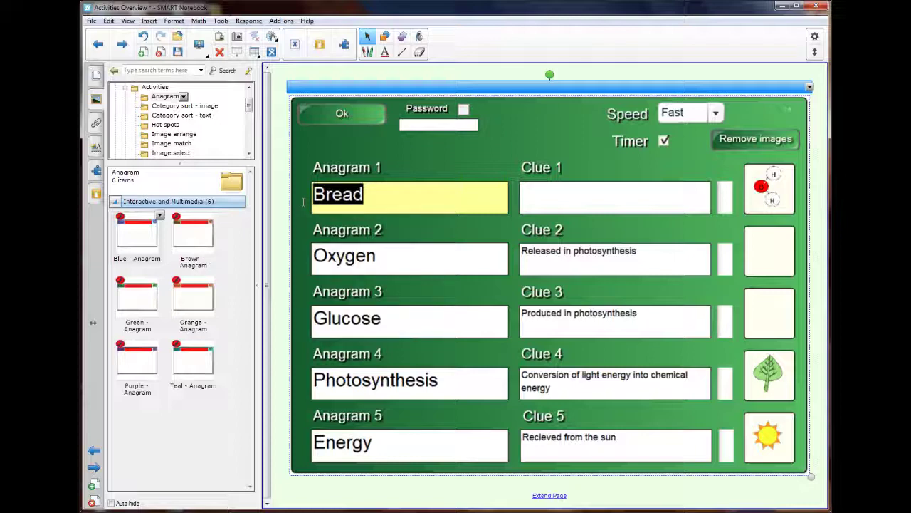
type("Atom")
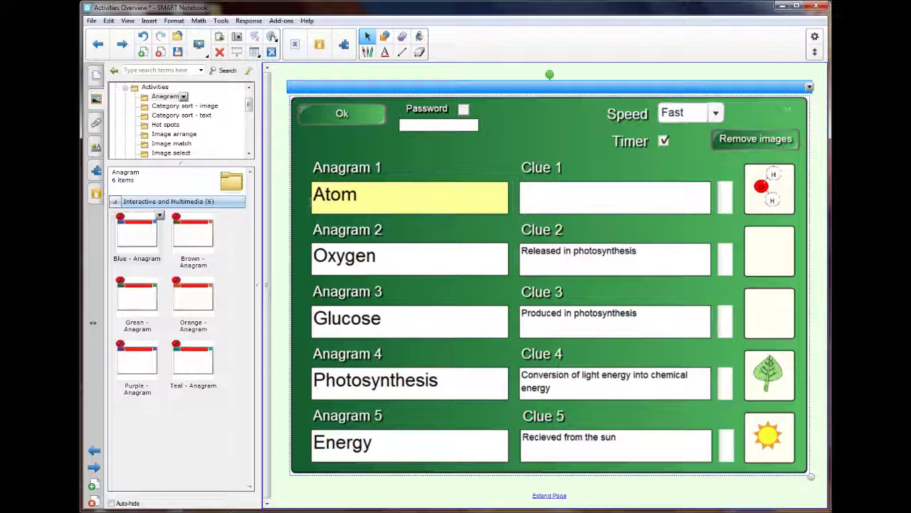
- Enter "the smallest particle" as Clue 1 for the Atom anagram
left_click(536, 192)
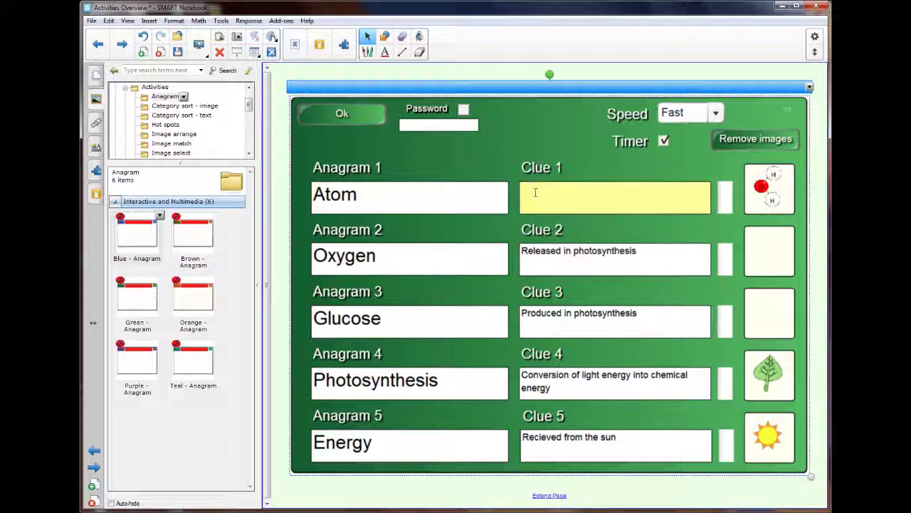
type("the smallest particle")
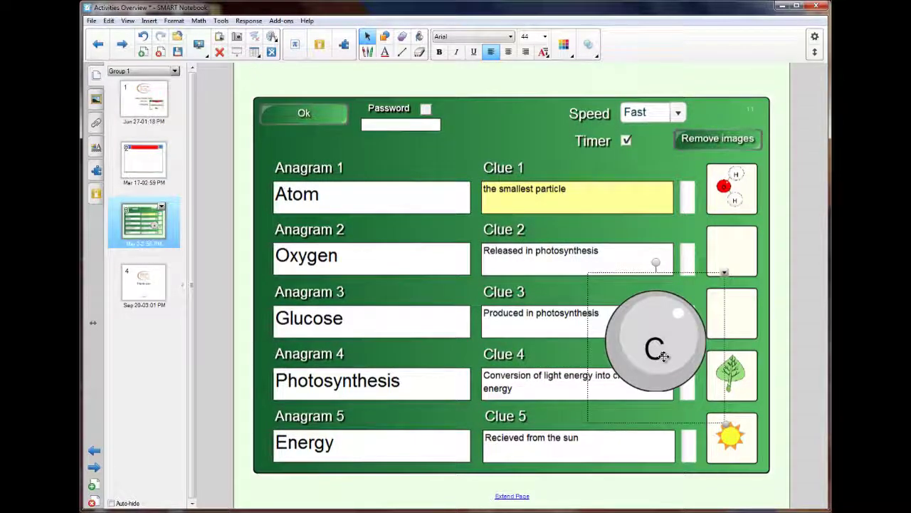
- Drag the grey C atom image from the Gallery into Anagram 1's picture slot
left_click_drag(662, 356, 710, 212)
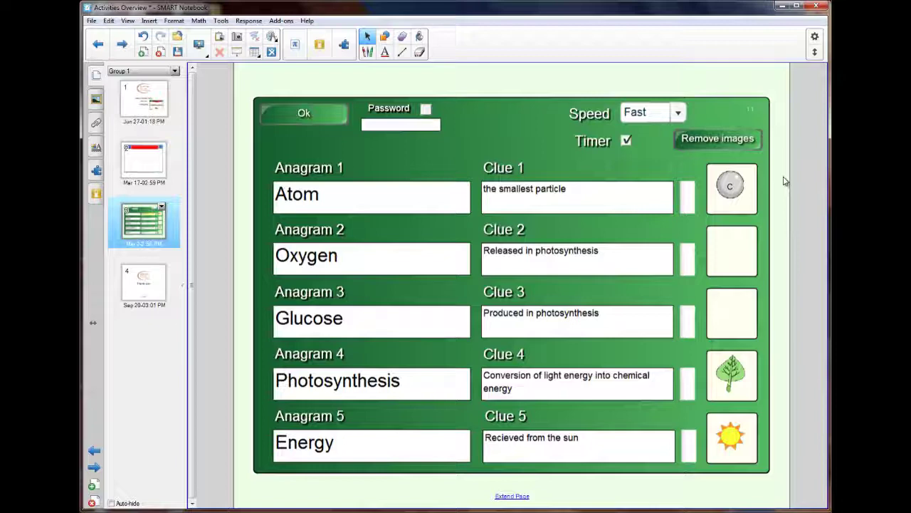
left_click(680, 114)
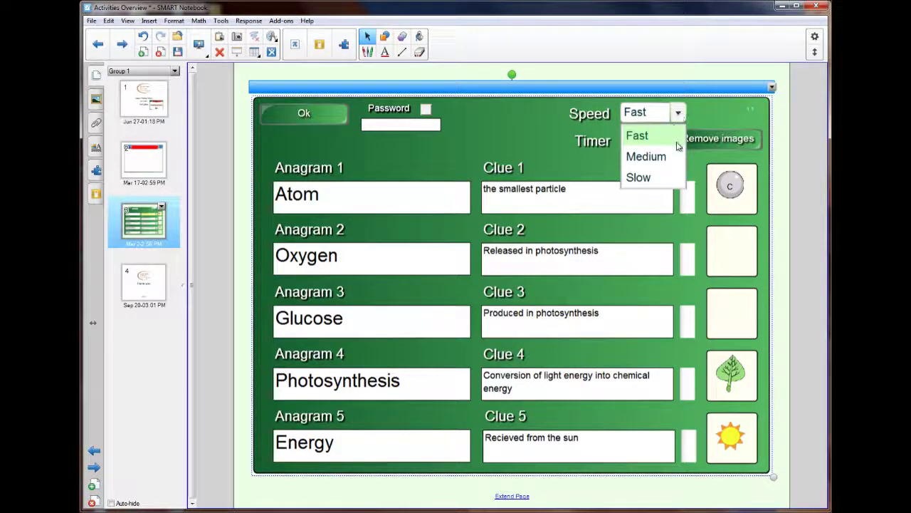
left_click(629, 137)
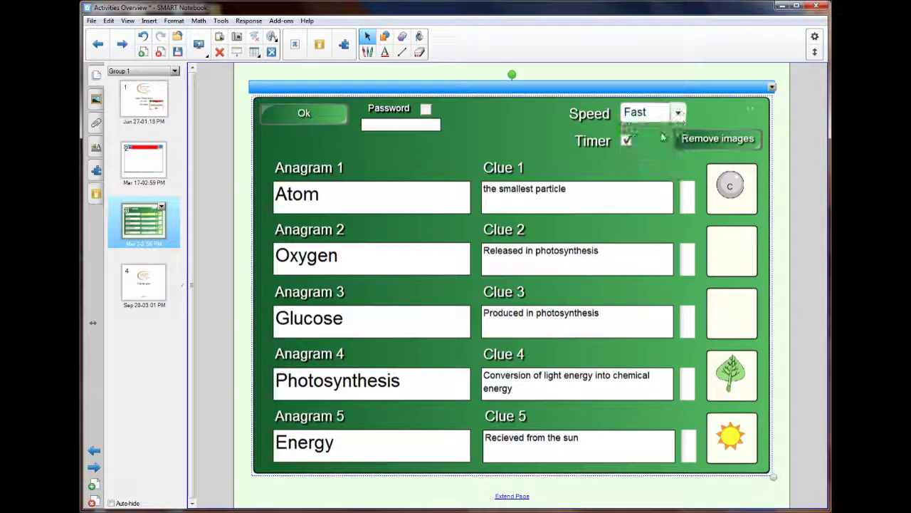
left_click(626, 141)
left_click(303, 116)
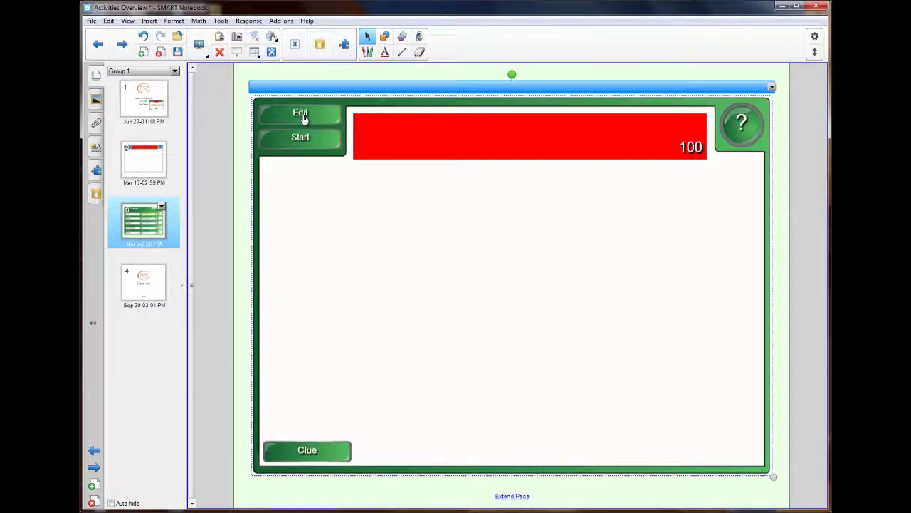
left_click(741, 125)
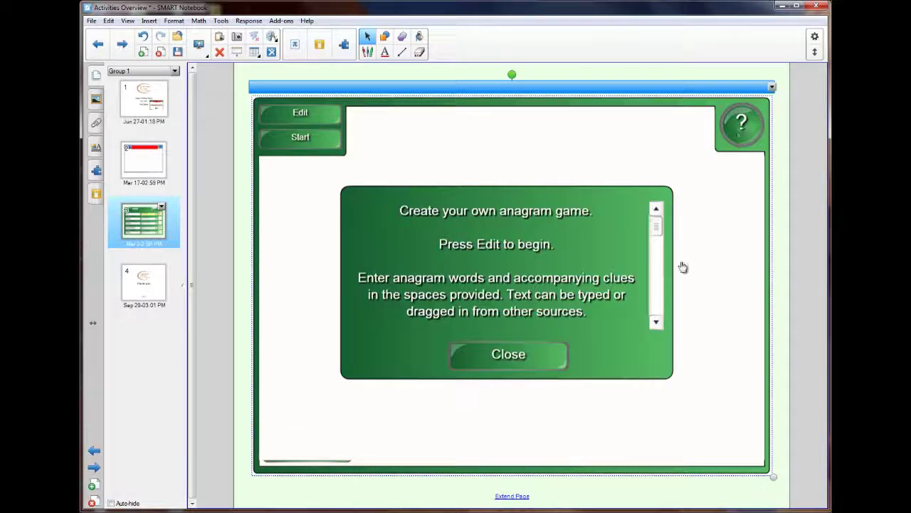
mouse_move(656, 235)
left_mouse_down()
mouse_move(655, 315)
mouse_move(666, 228)
left_mouse_up()
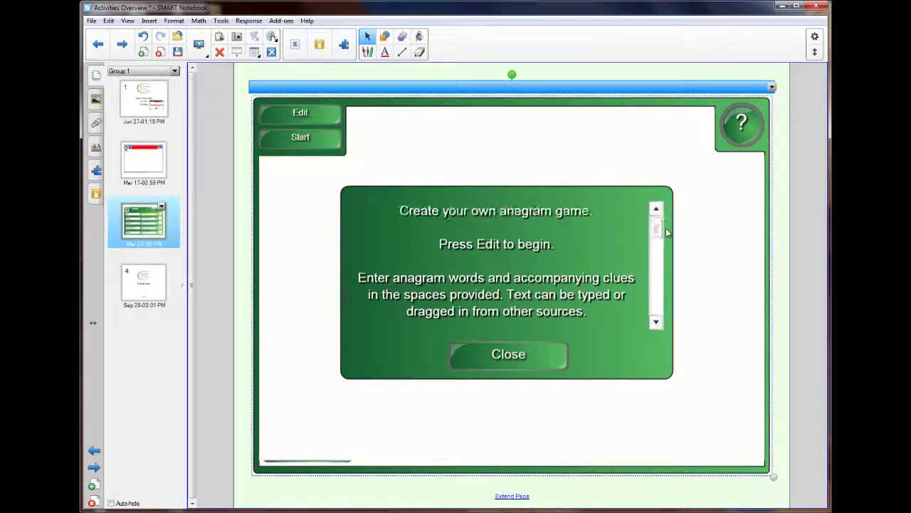
left_click(507, 354)
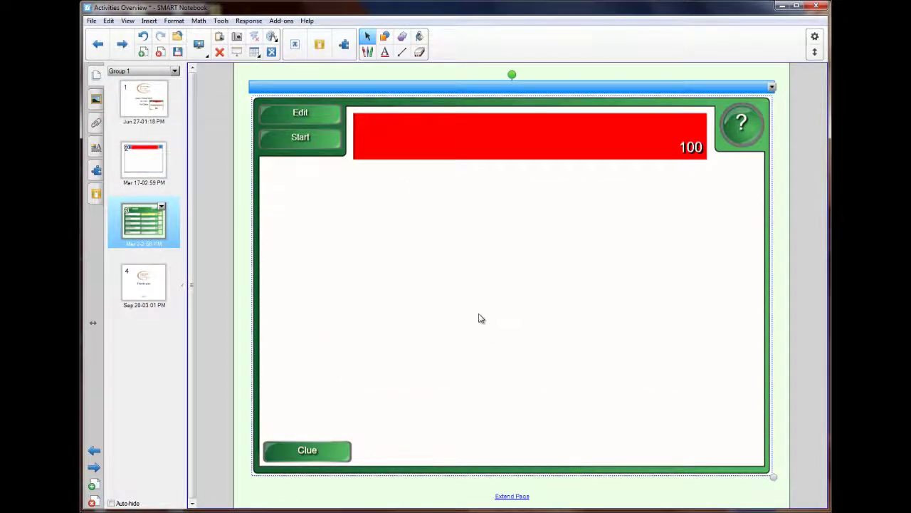
- Test-play the game: reveal the clue, unscramble Atom, then show the Ogynex puzzle's clue
left_click(305, 451)
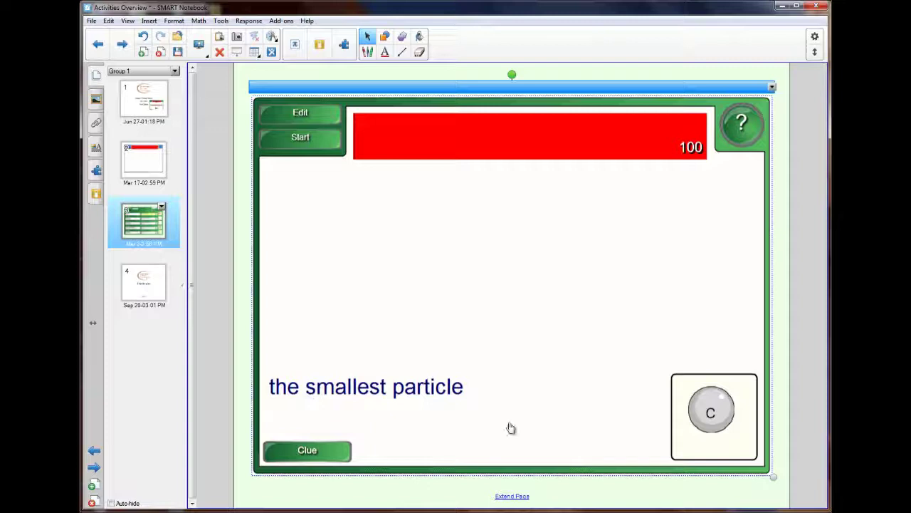
left_click(300, 137)
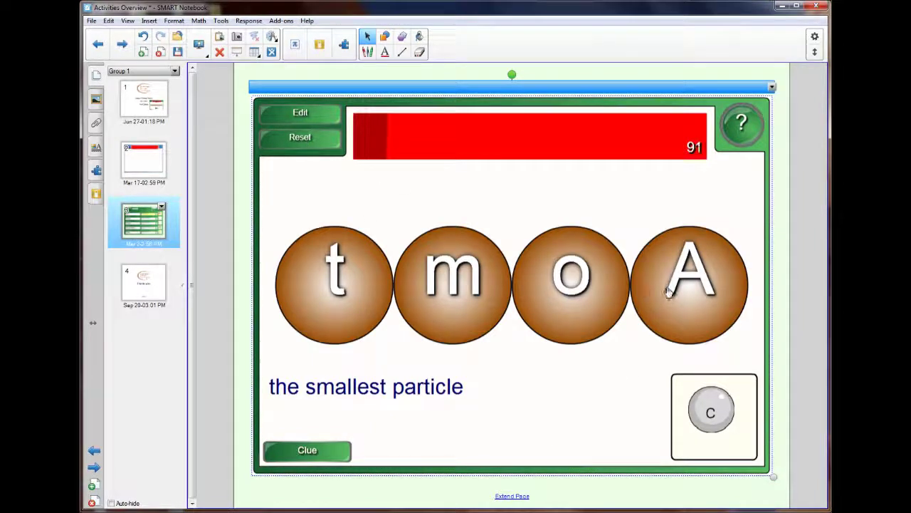
left_click_drag(670, 294, 303, 265)
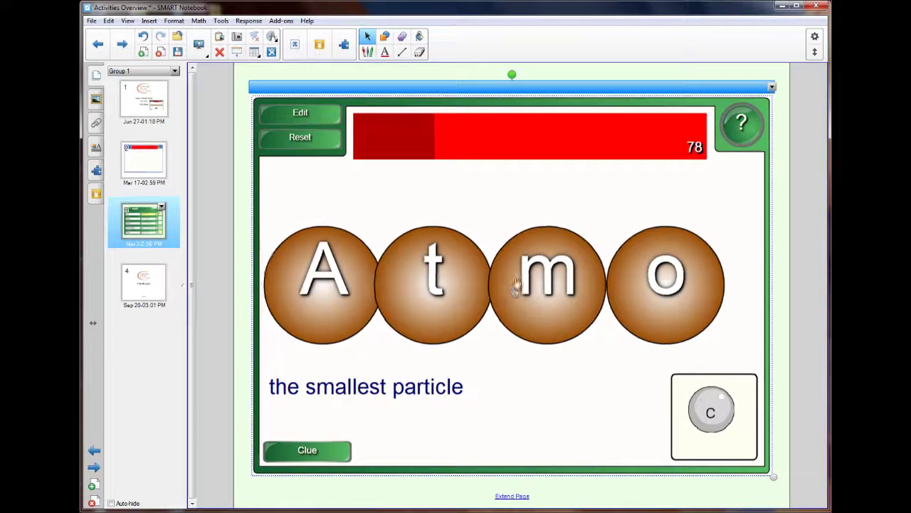
left_click_drag(519, 285, 721, 292)
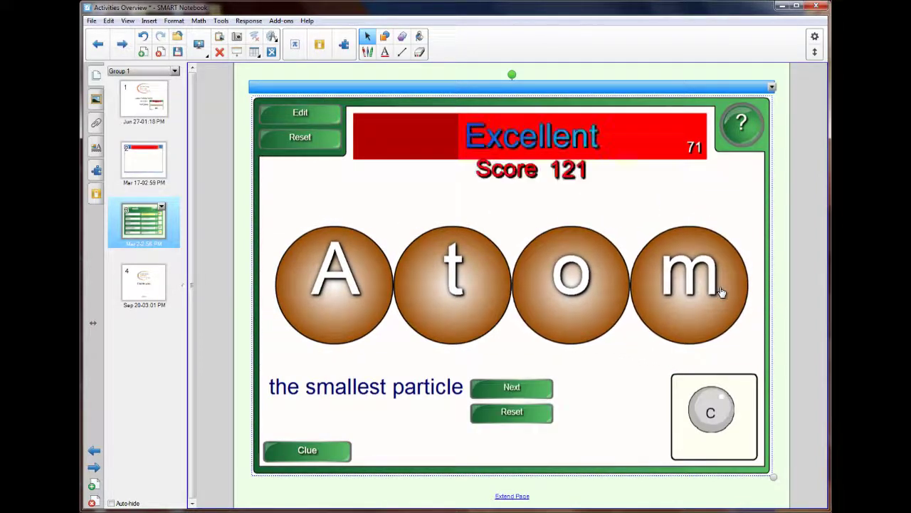
left_click(511, 389)
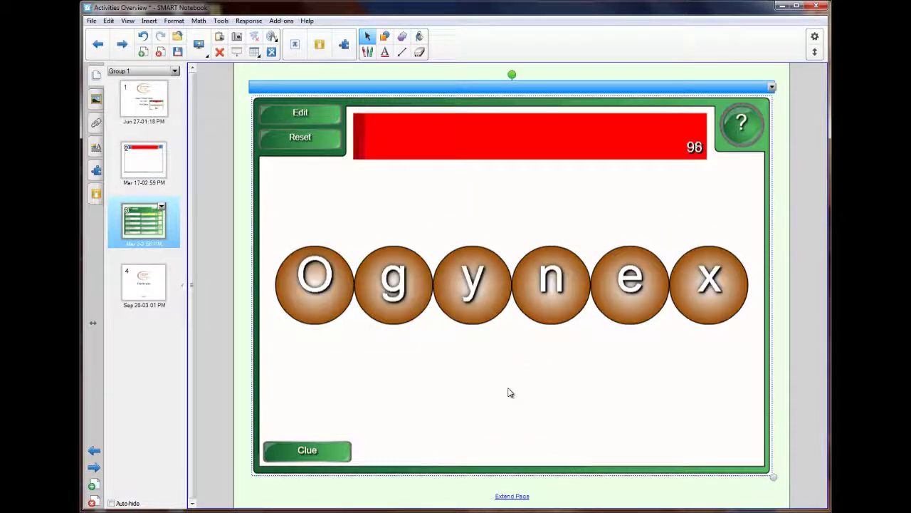
left_click(309, 454)
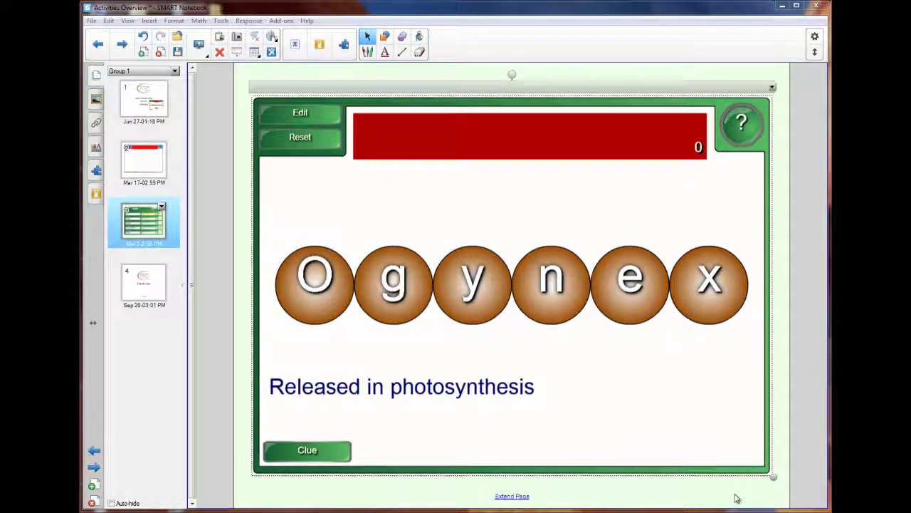
- Reset the game and change Anagram 1's word to photosynthesis
left_click(306, 141)
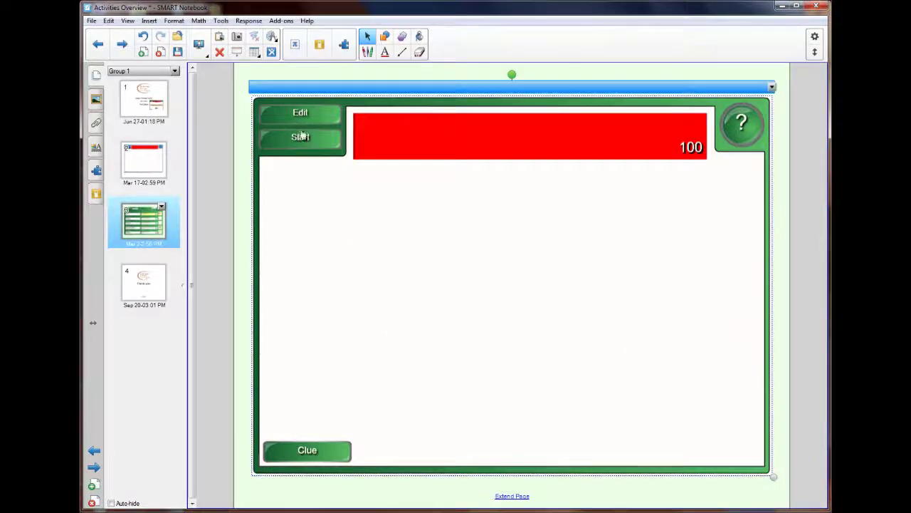
left_click(301, 116)
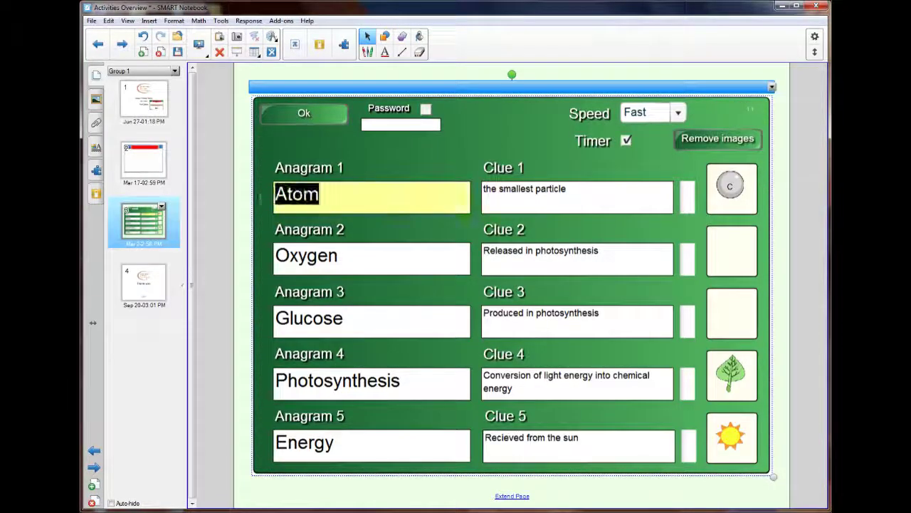
type("ph")
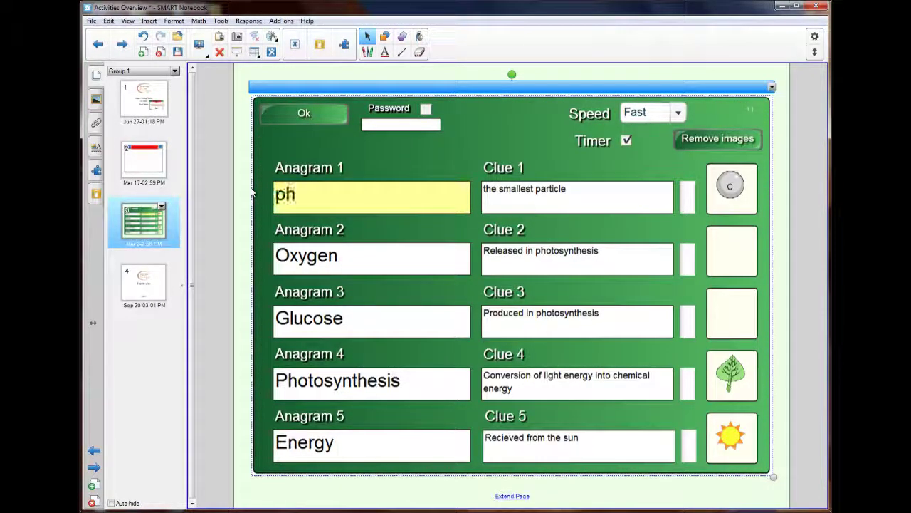
type("otosynthesis")
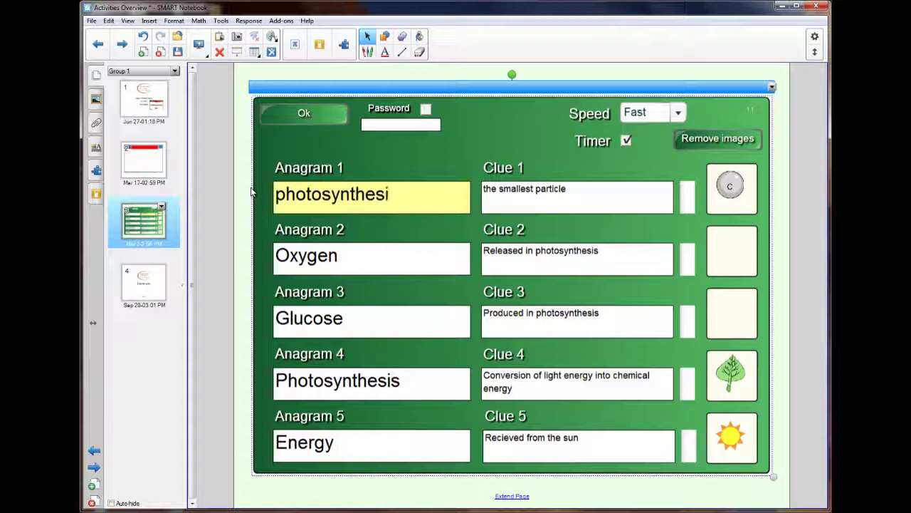
left_click(304, 117)
- Test the long scrambled word, reopen the setup, then move to the Thank you page
left_click(305, 139)
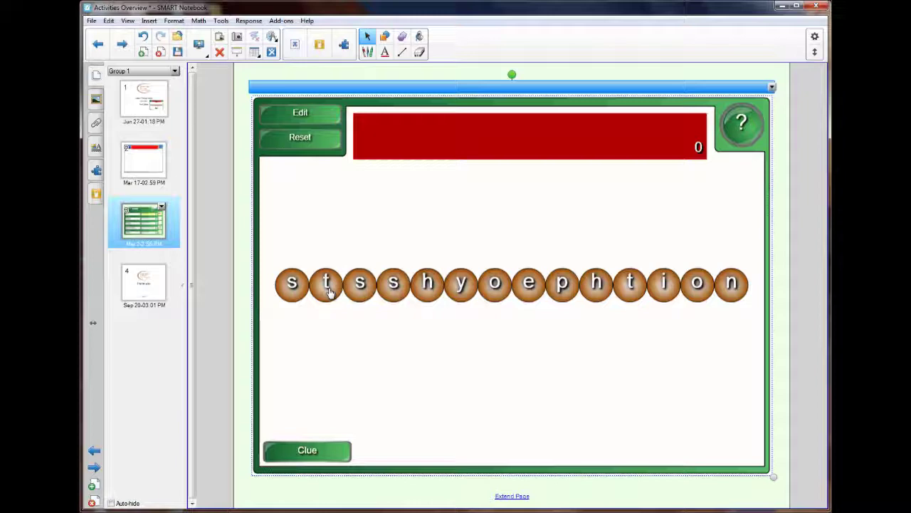
left_click(300, 114)
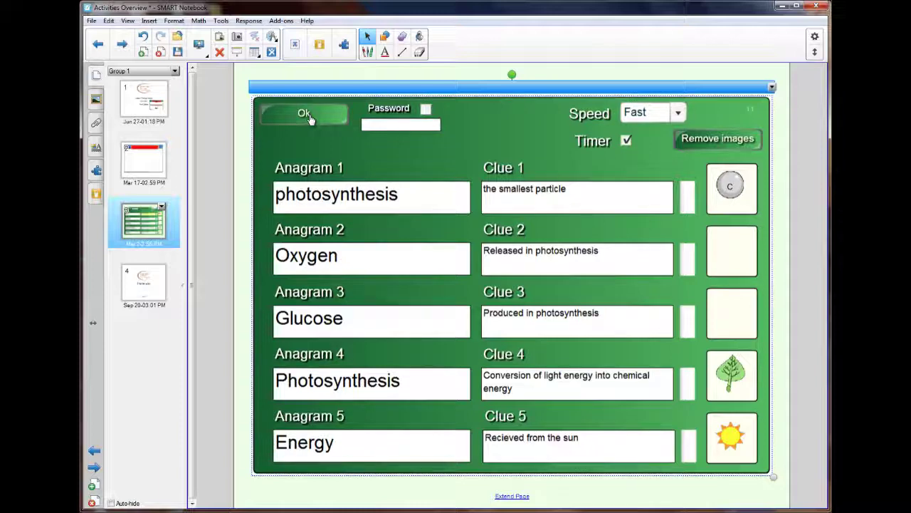
key("Page_Down")
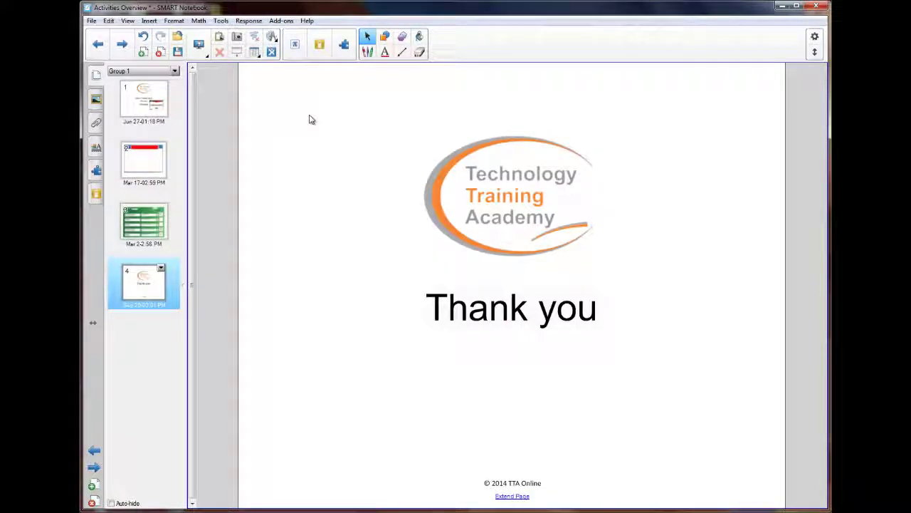